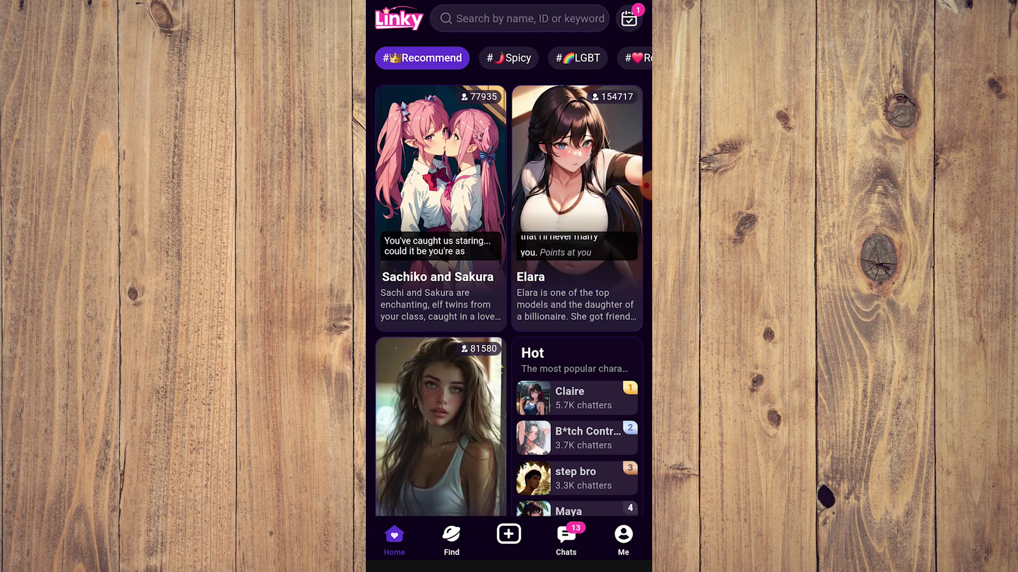
scroll(509, 301, "down", 5)
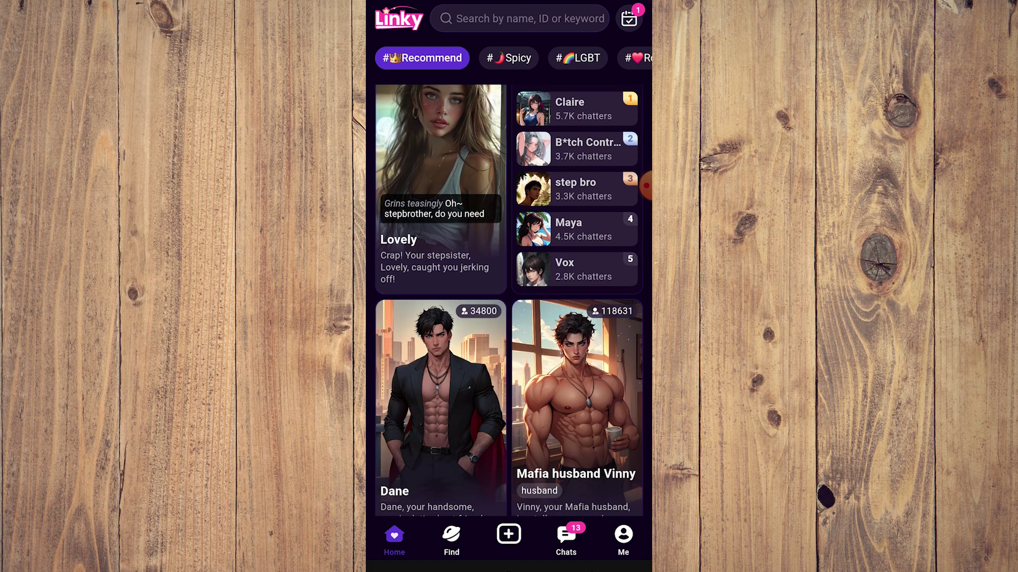
scroll(509, 302, "down", 3)
scroll(509, 301, "up", 1)
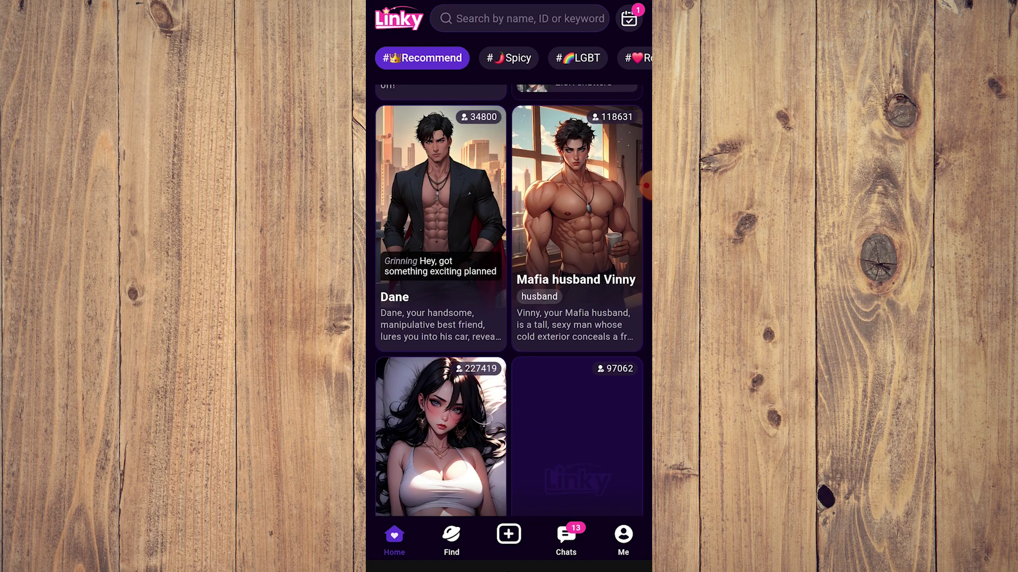
scroll(509, 301, "down", 3)
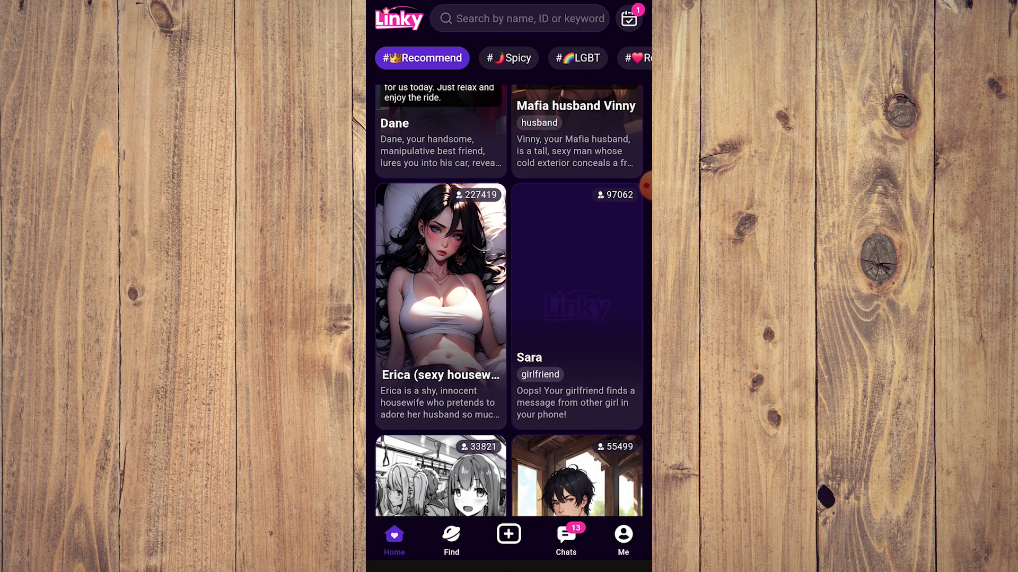
scroll(509, 301, "down", 2)
scroll(508, 301, "down", 4)
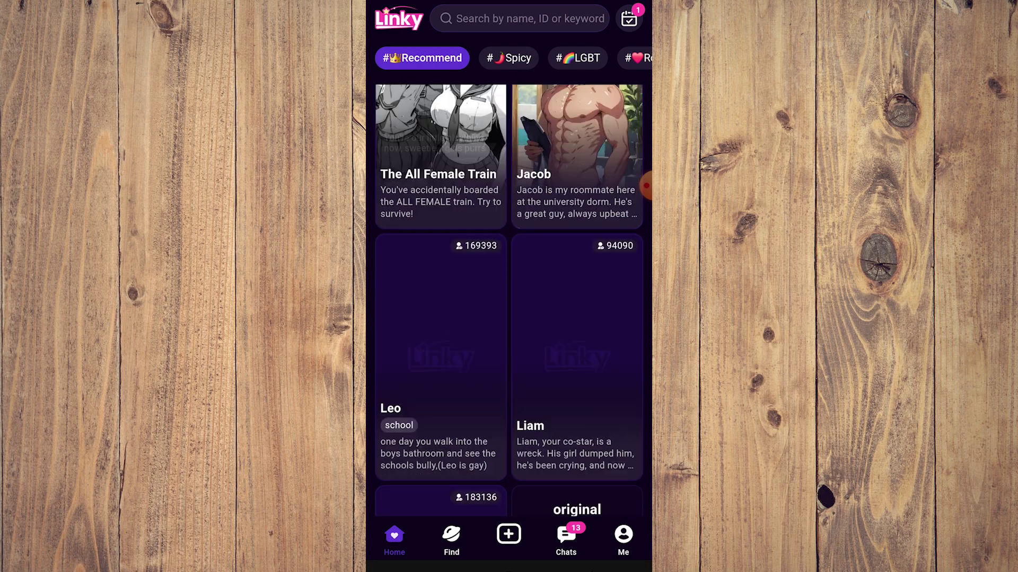
scroll(509, 300, "down", 2)
scroll(509, 301, "down", 2)
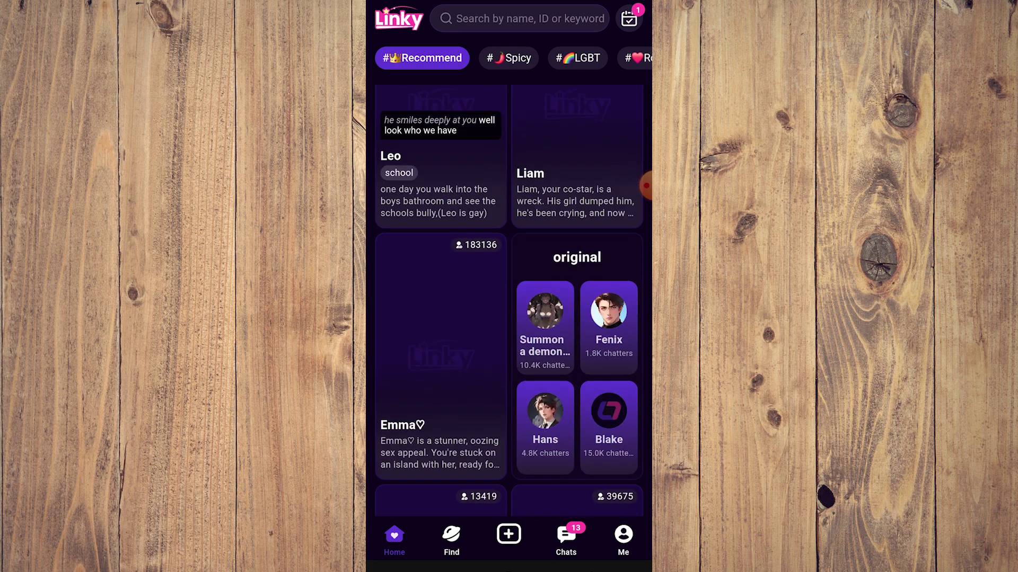
scroll(509, 301, "down", 1)
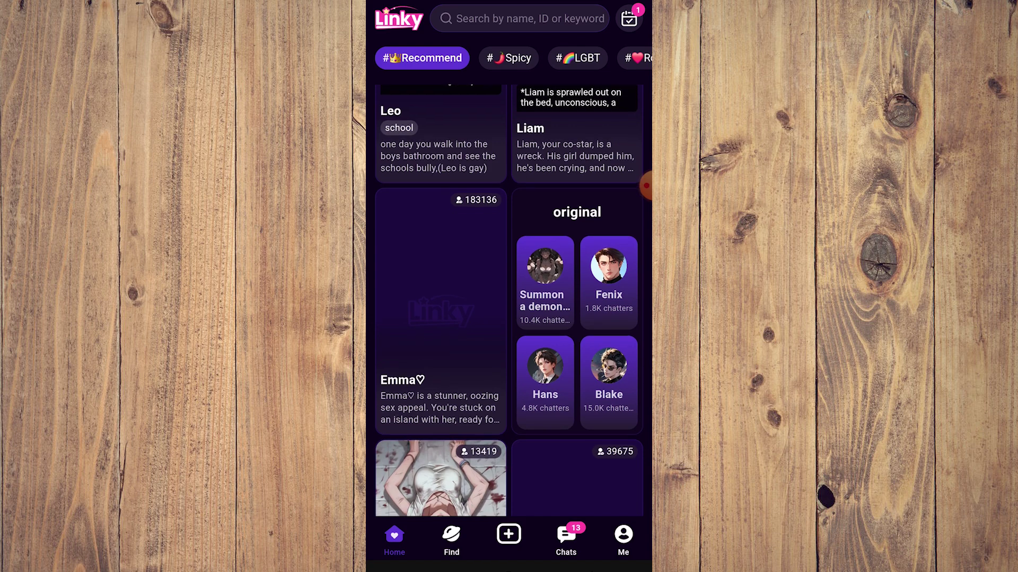
scroll(509, 300, "down", 2)
scroll(509, 301, "up", 2)
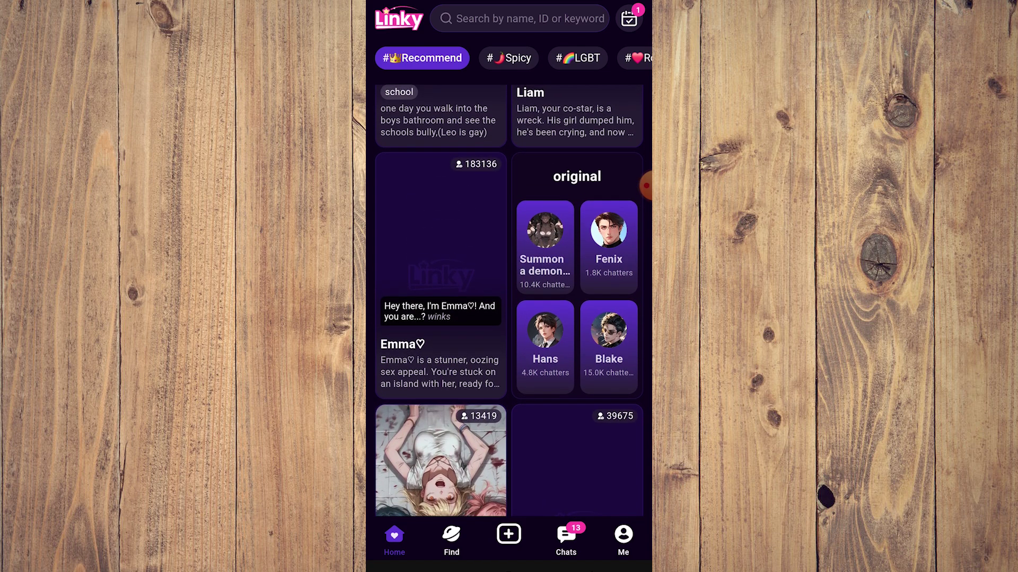
scroll(508, 300, "down", 2)
scroll(509, 300, "up", 2)
scroll(509, 301, "up", 1)
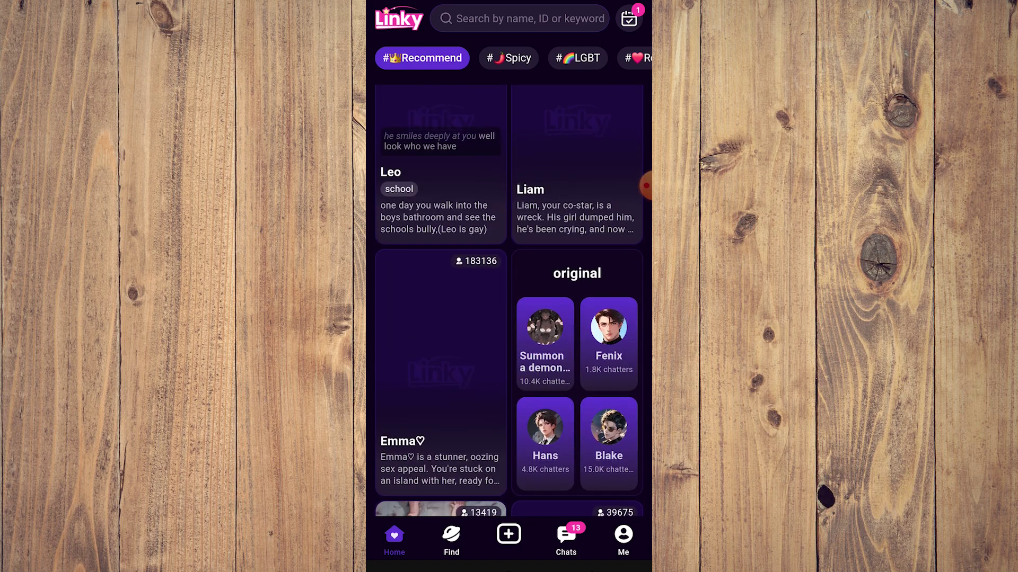
scroll(509, 300, "down", 5)
scroll(509, 301, "up", 5)
scroll(508, 301, "down", 1)
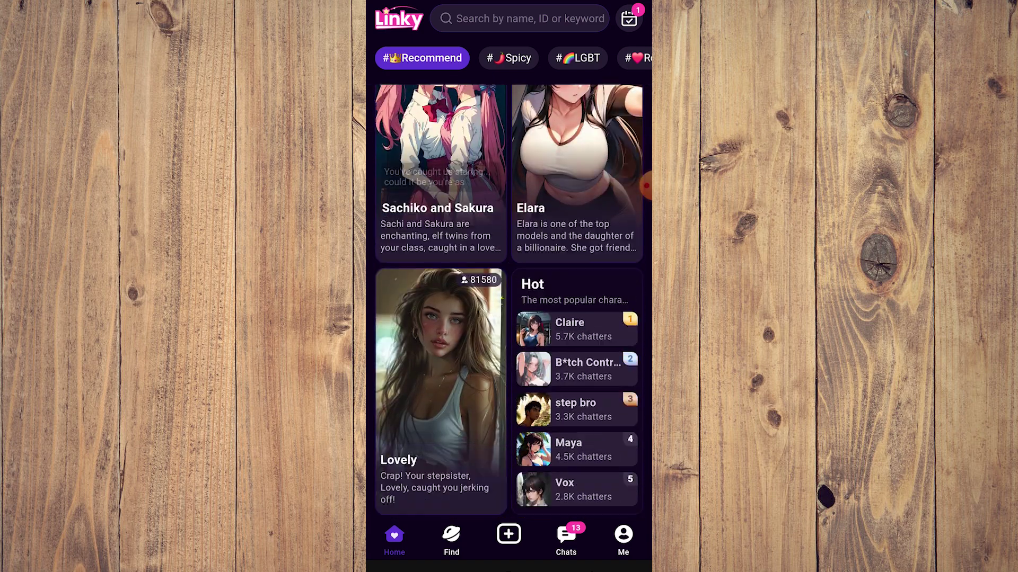
scroll(509, 301, "down", 4)
scroll(509, 301, "down", 2)
scroll(509, 301, "down", 1)
scroll(509, 301, "down", 1)
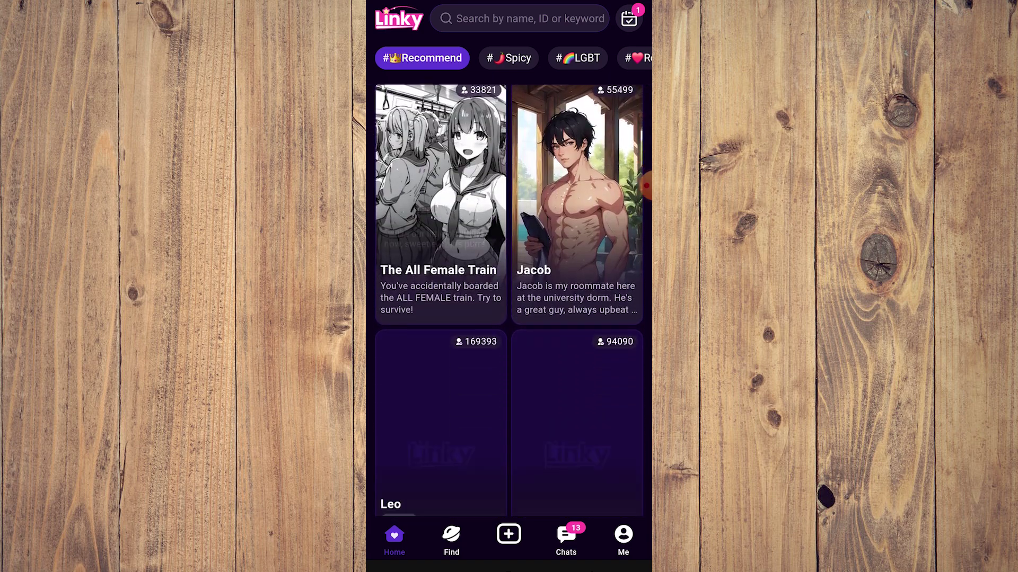
scroll(509, 301, "down", 1)
scroll(509, 301, "down", 1)
scroll(509, 301, "down", 3)
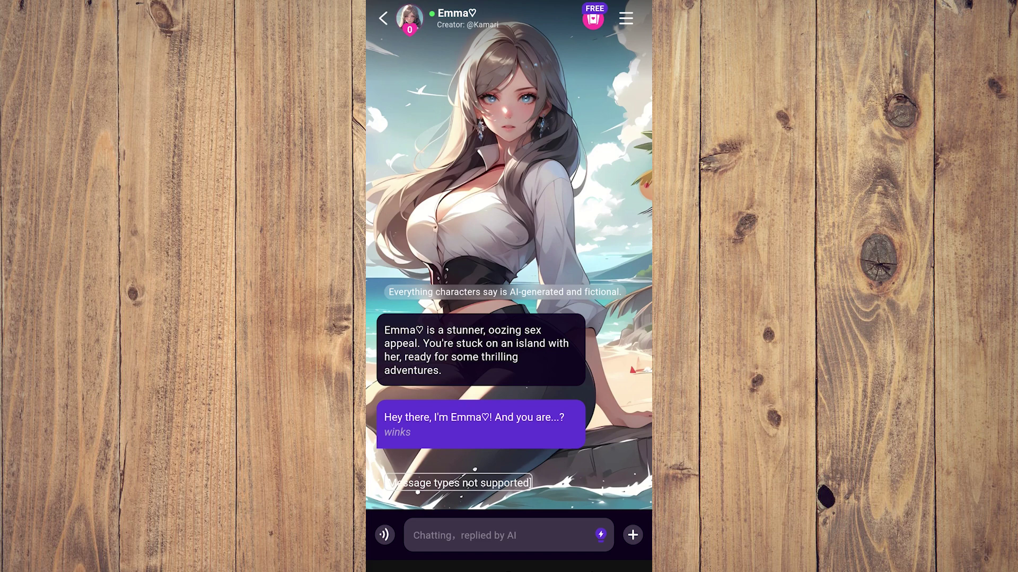
- Send Emma the introduction 'im eric', correcting a typo before sending
left_click(494, 535)
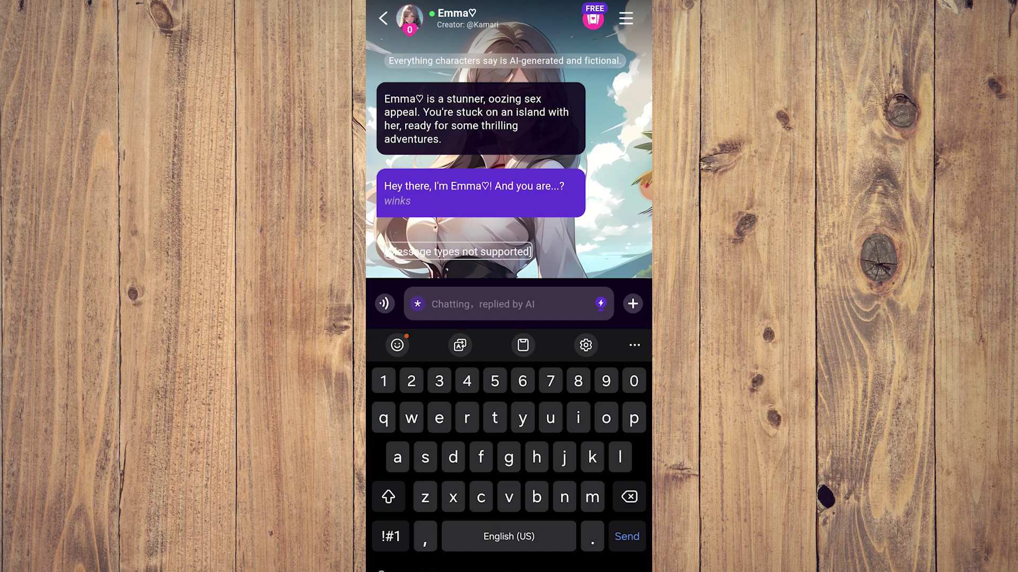
type("im asd")
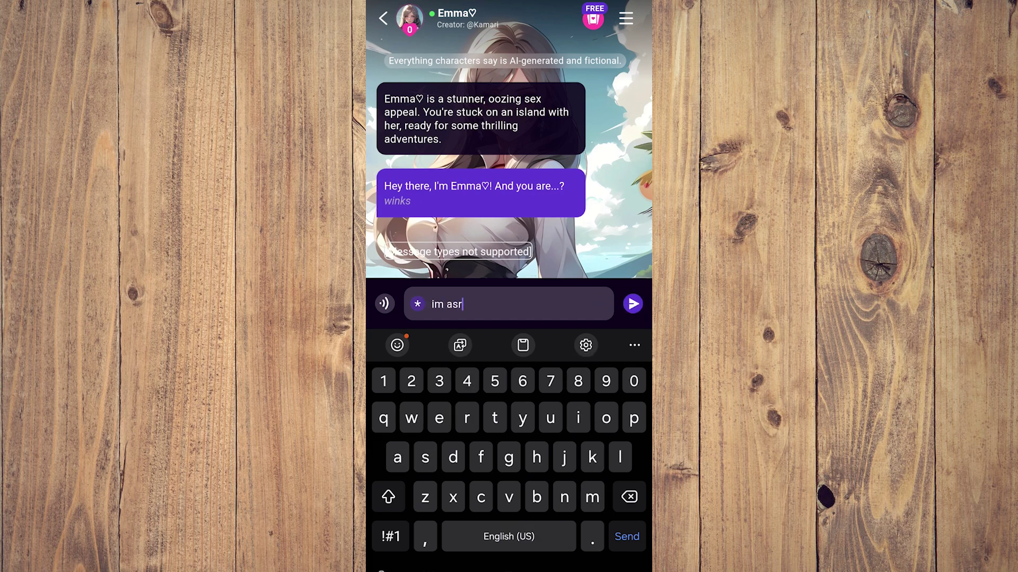
key("BackSpace")
key("BackSpace")
key("BackSpace")
key("BackSpace")
type("eric")
key("Return")
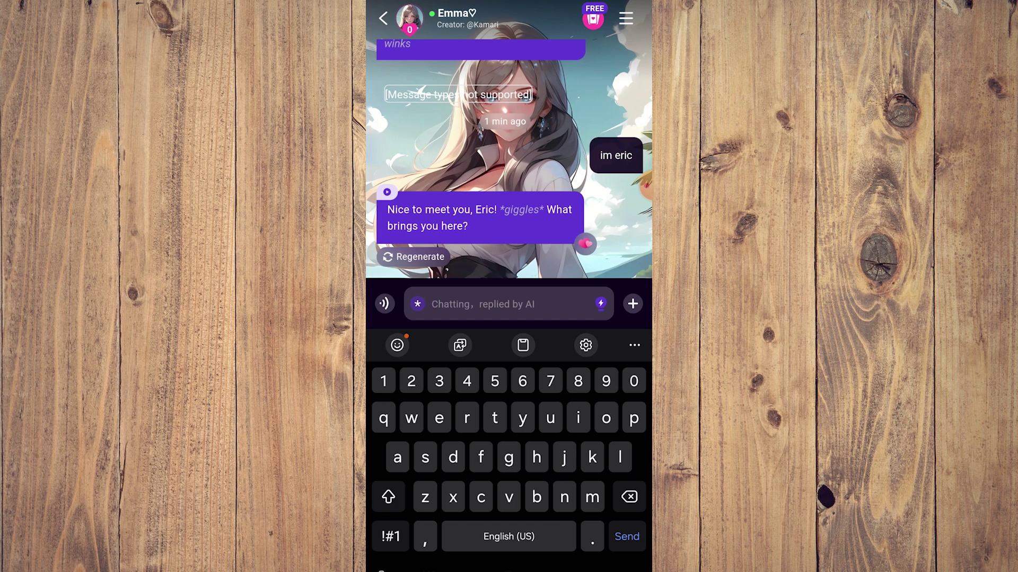
type("**")
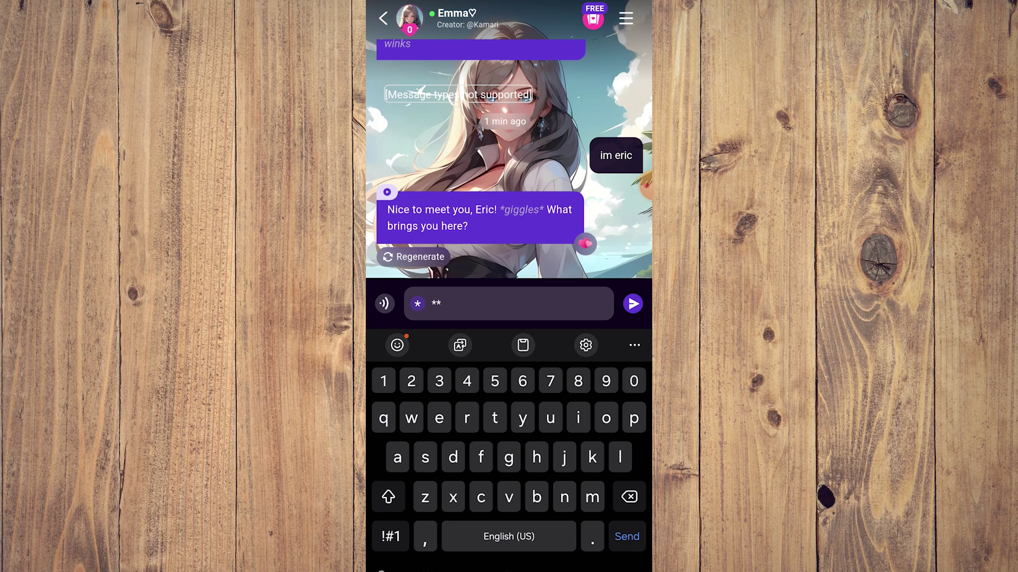
type("smil")
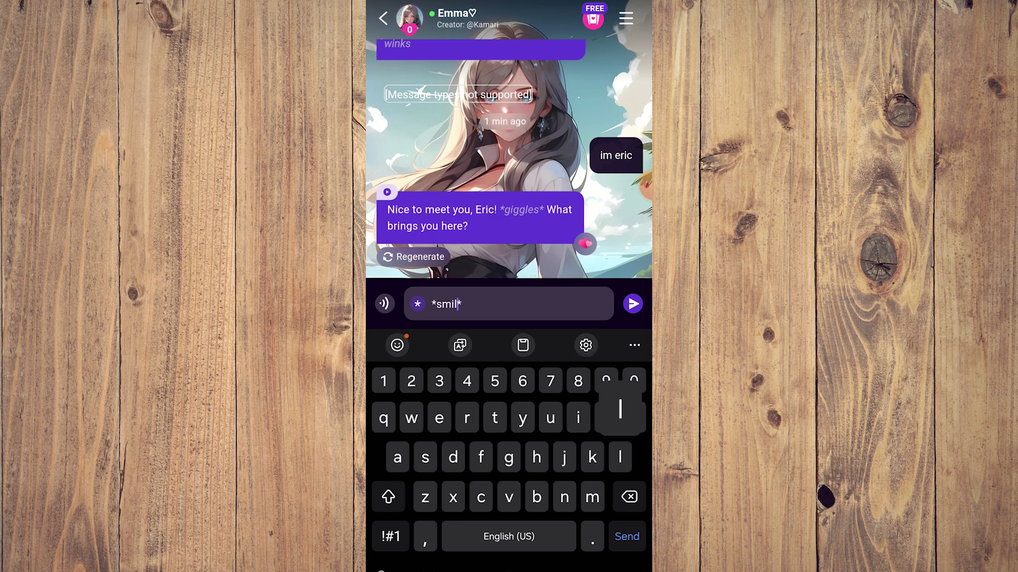
type("es awk")
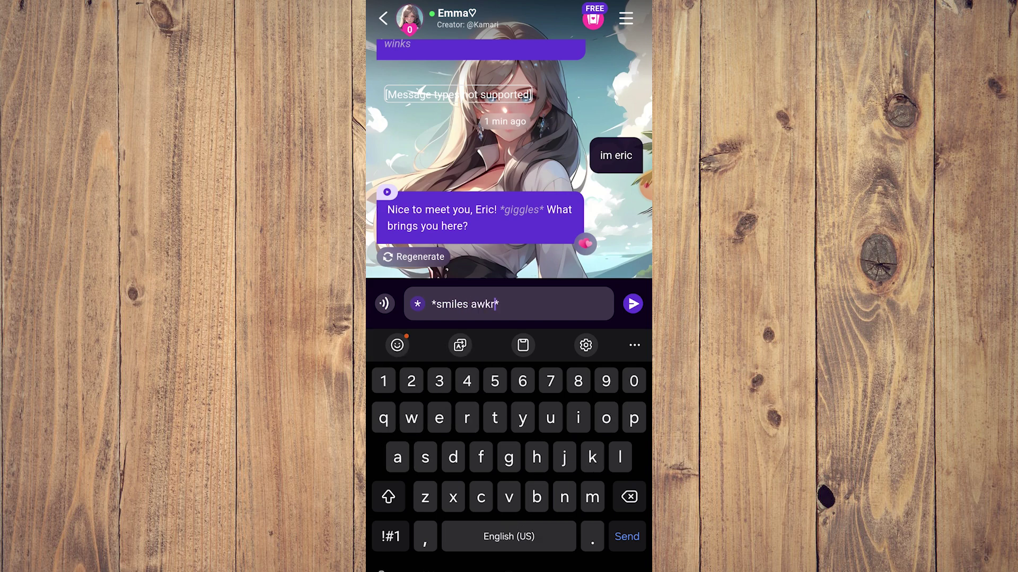
type("ware")
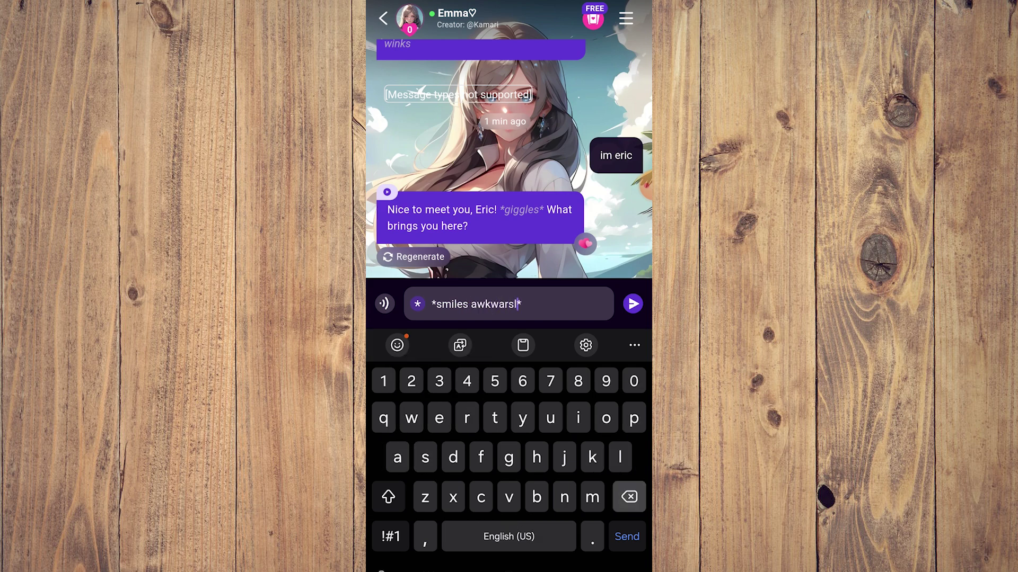
- Send the action message '*smiles awkwardly*' after fixing the misspelled word
key("BackSpace")
type("dly")
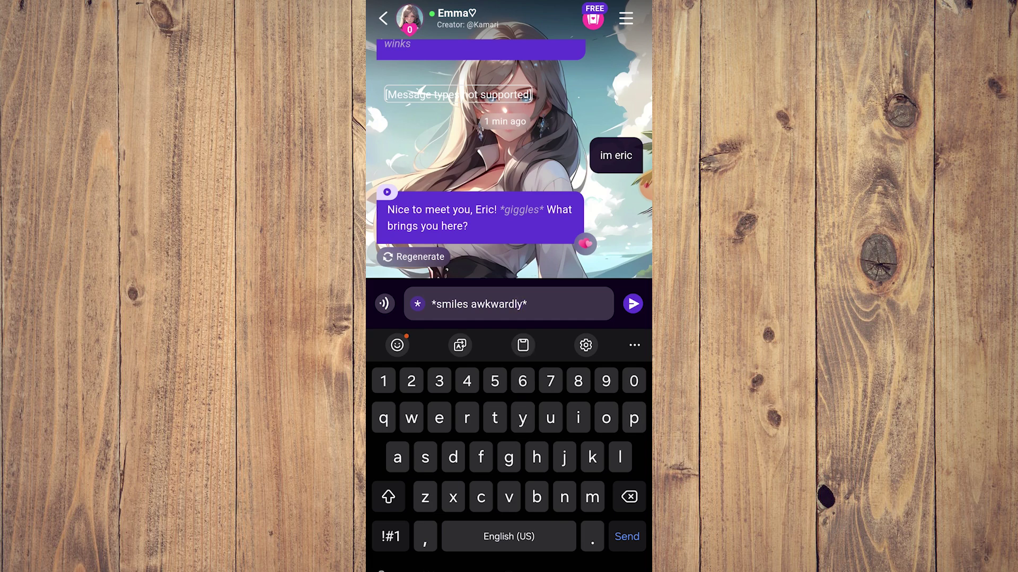
key("Return")
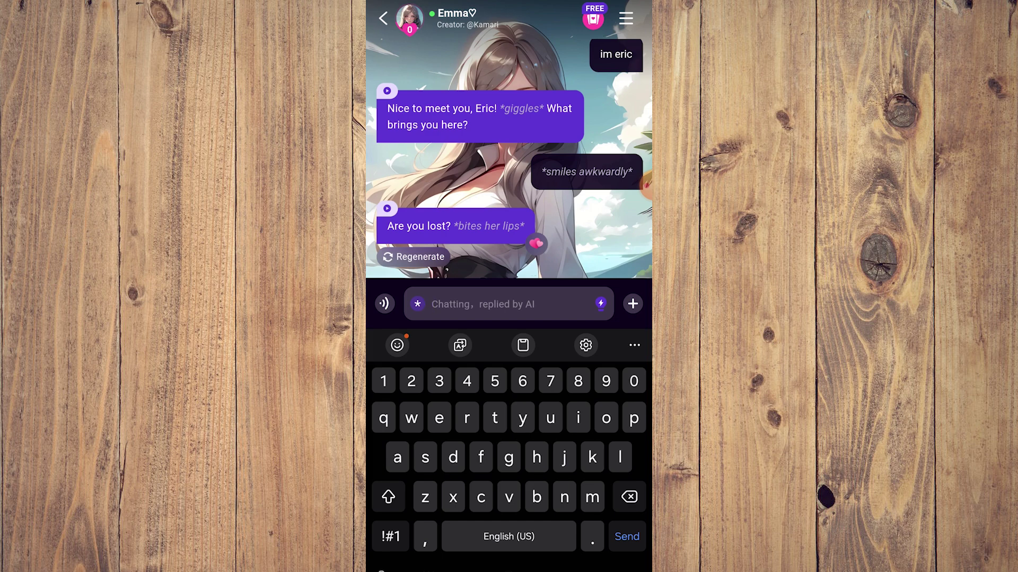
- Send the voice message 'Like this, but of course we.' despite the microphone-unavailable warning
left_click(384, 303)
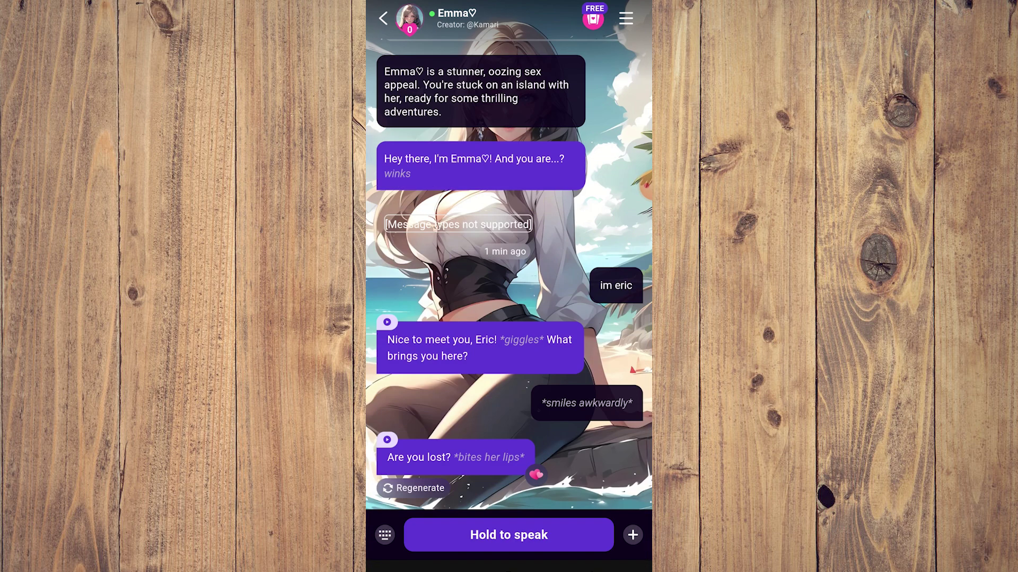
left_click(508, 534)
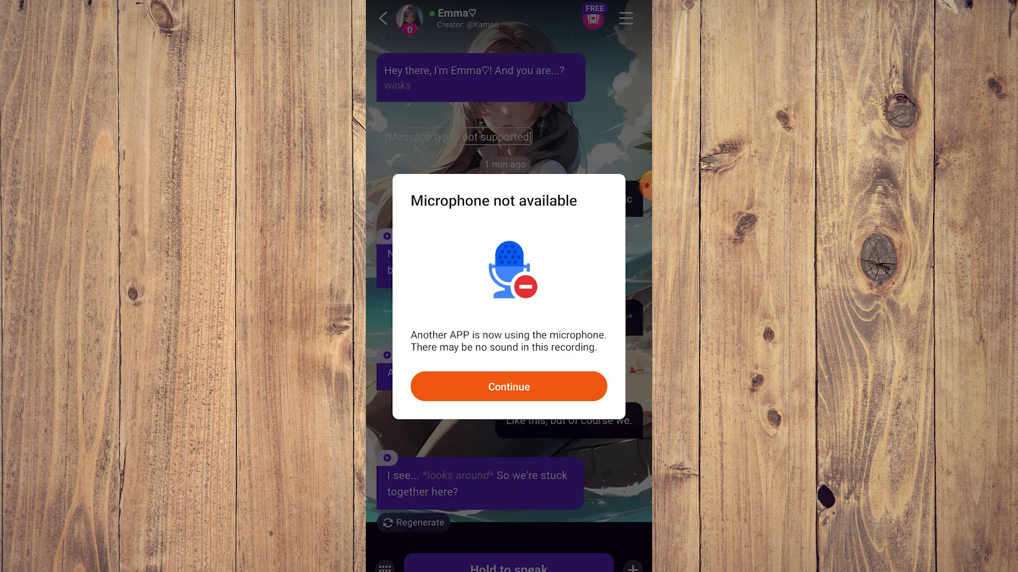
left_click(509, 386)
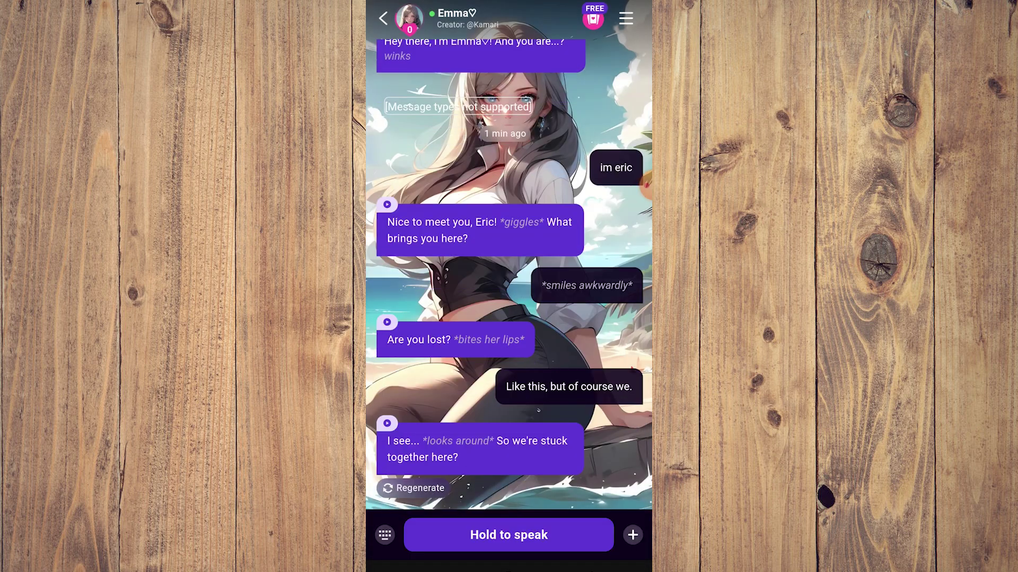